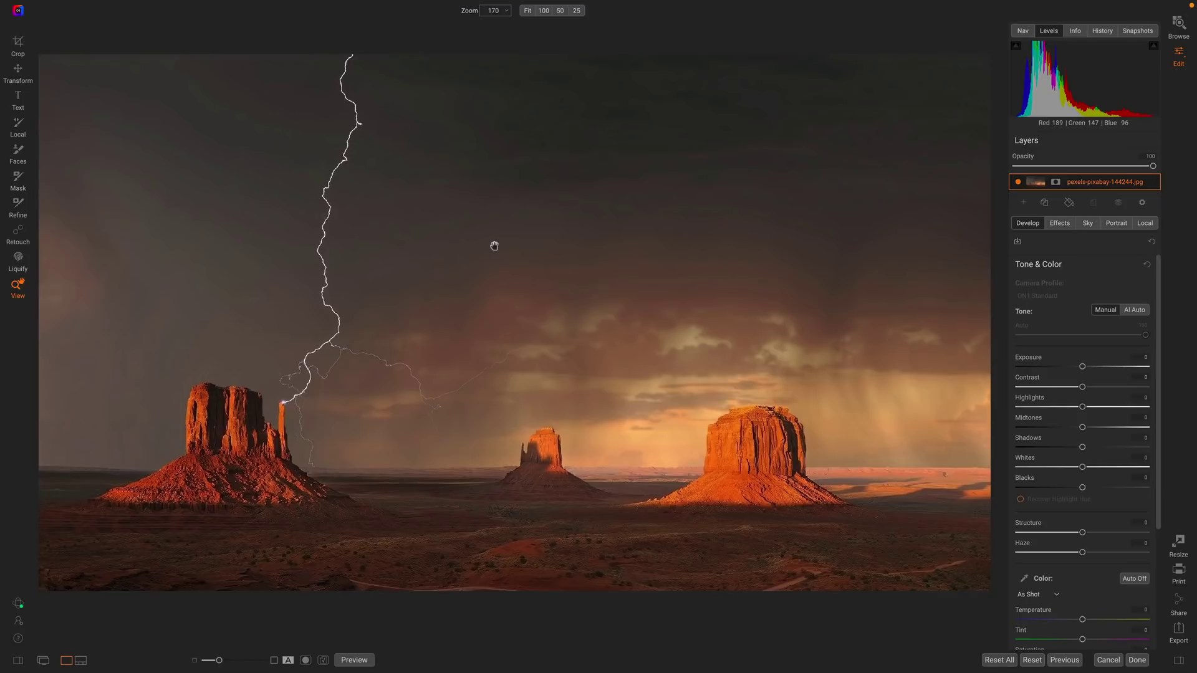
- Switch on Liquify for the desert photo and try its second and third warp modes
left_click(26, 257)
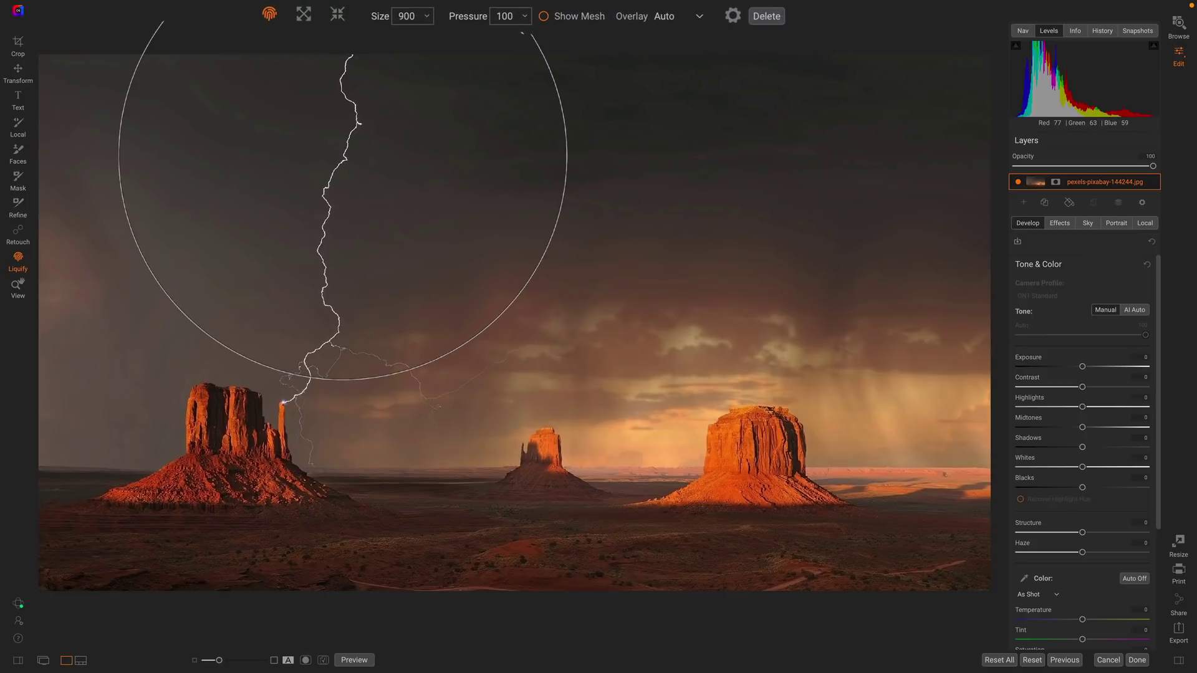
left_click(302, 16)
left_click(336, 18)
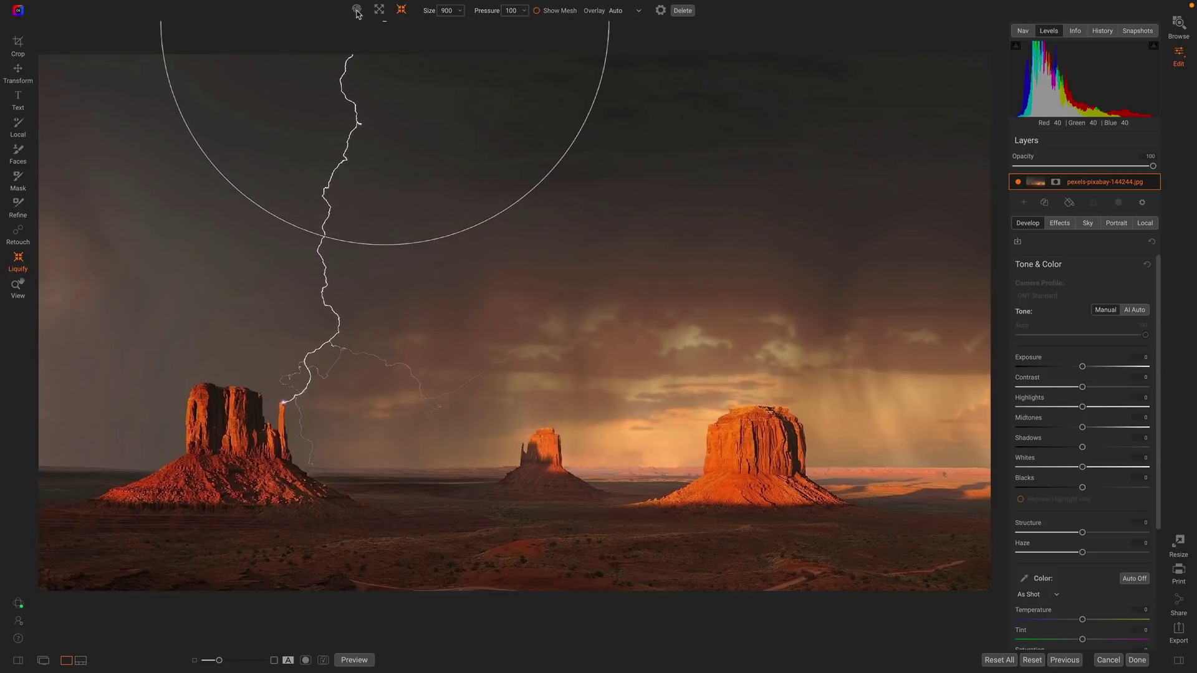
- In Push mode, push the left butte and lightning rightward, then compare with the original
left_click(356, 11)
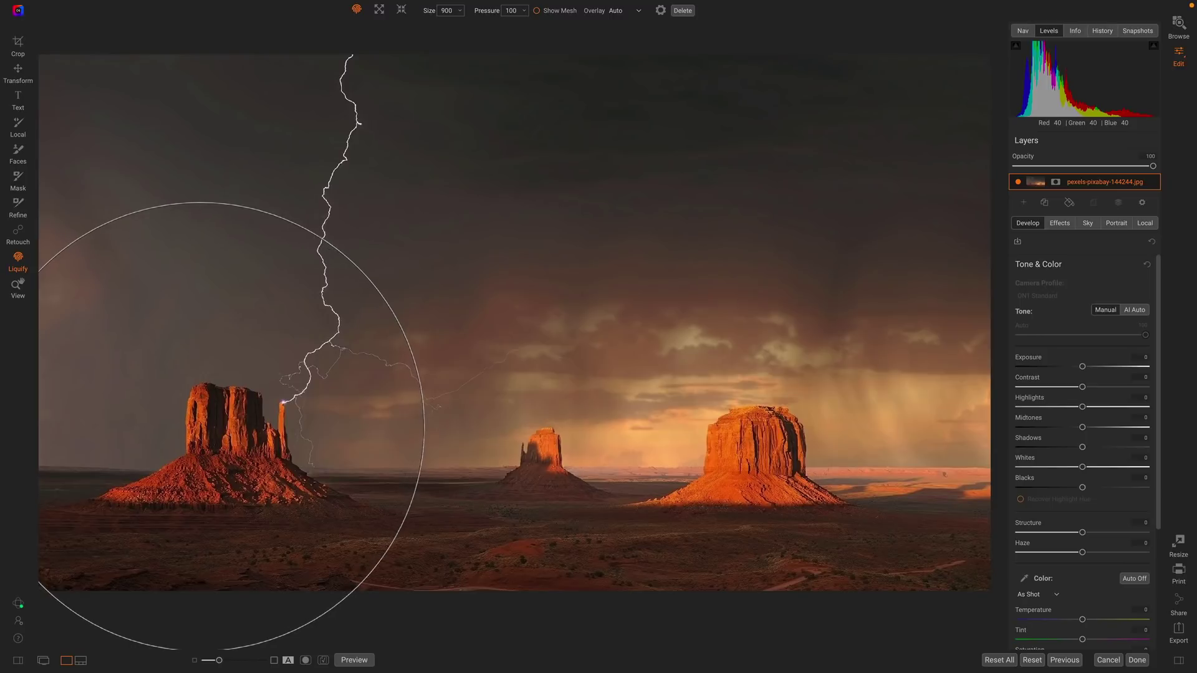
left_click_drag(198, 425, 289, 428)
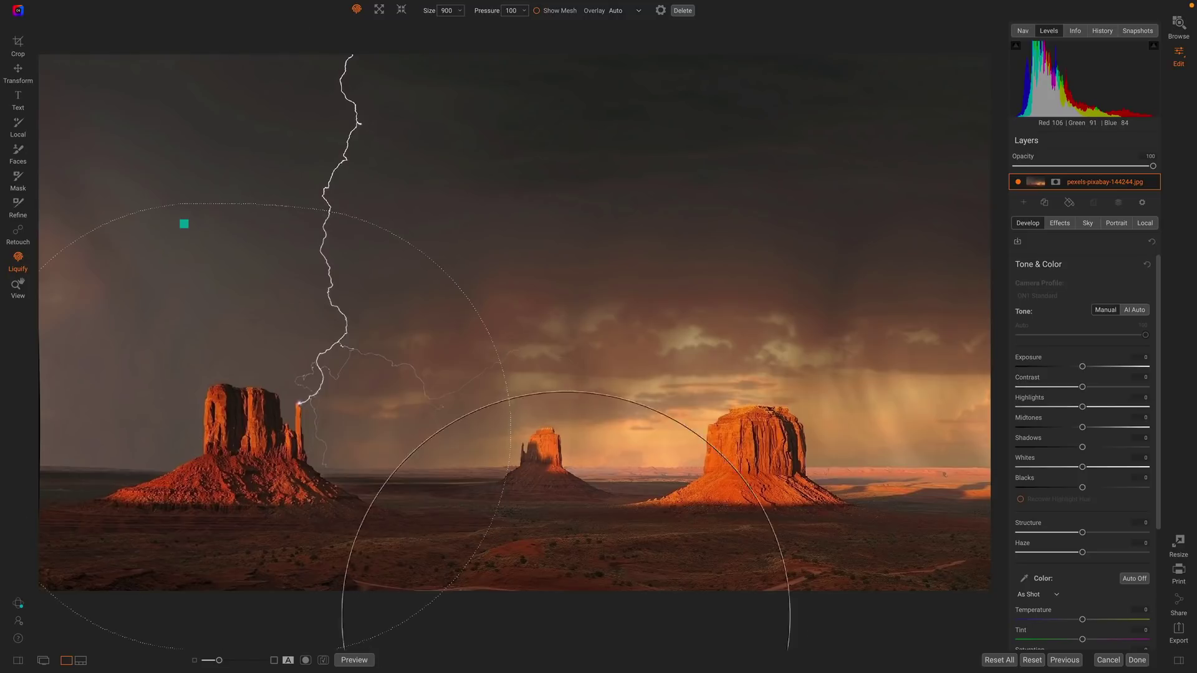
left_click(352, 660)
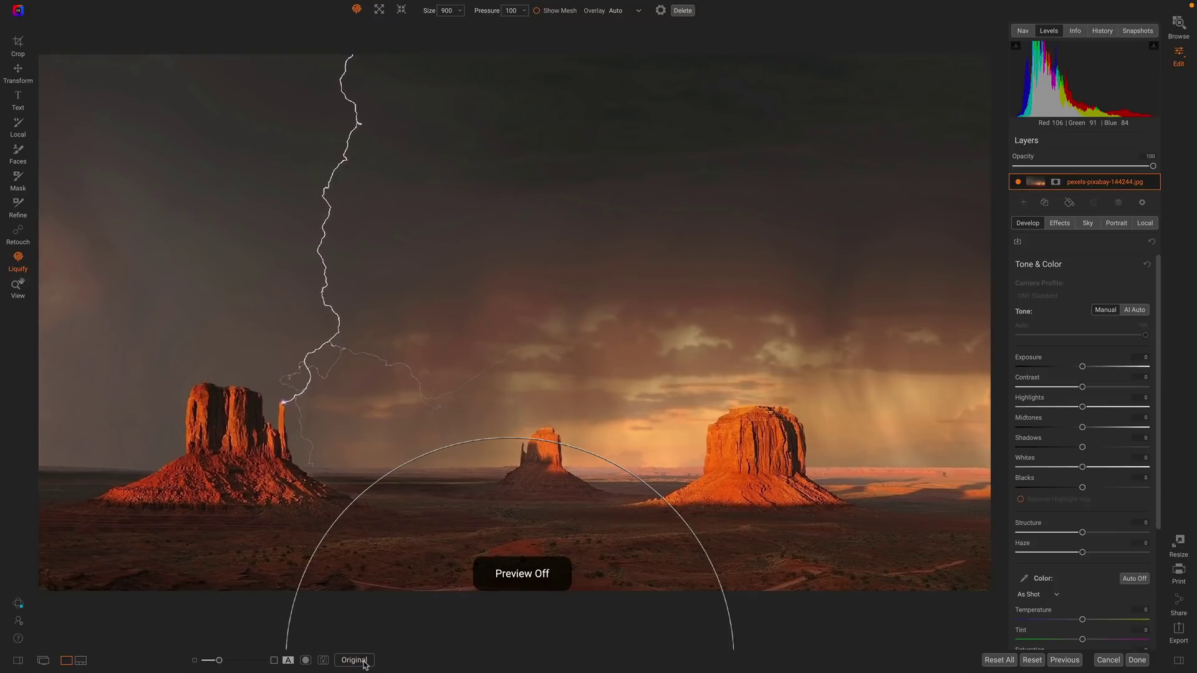
left_click(364, 662)
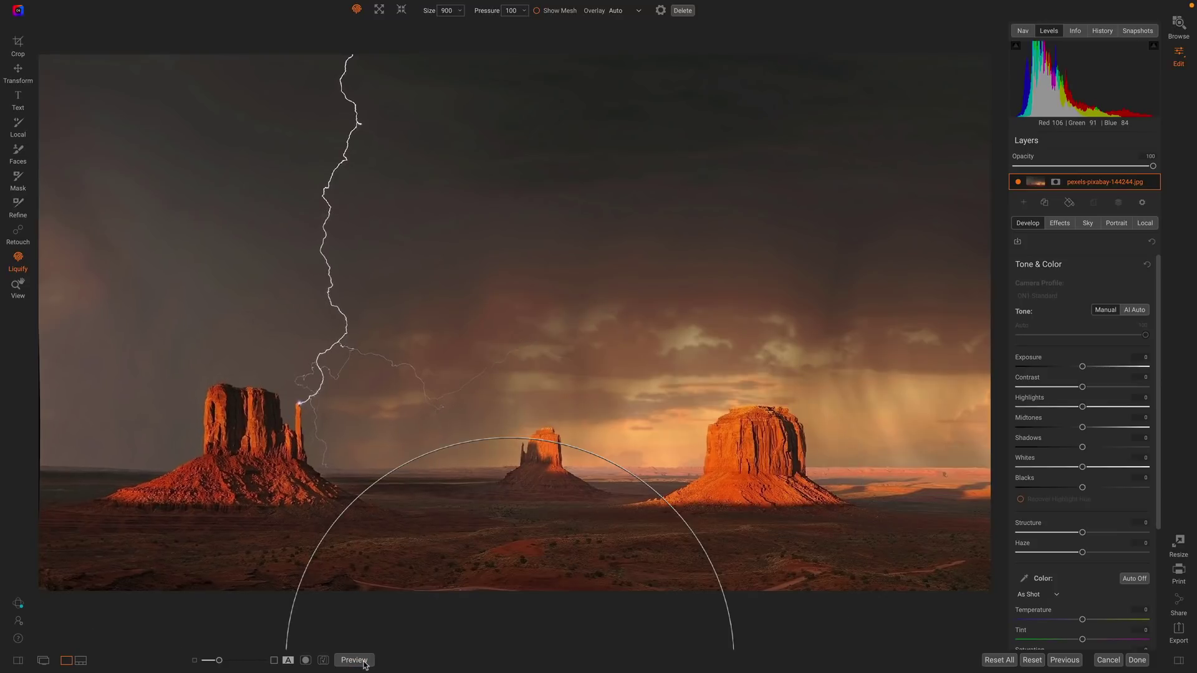
- Move the existing push stroke so the butte shifts further right, and readjust the brush size
left_click(364, 663)
left_click(365, 663)
left_click(365, 663)
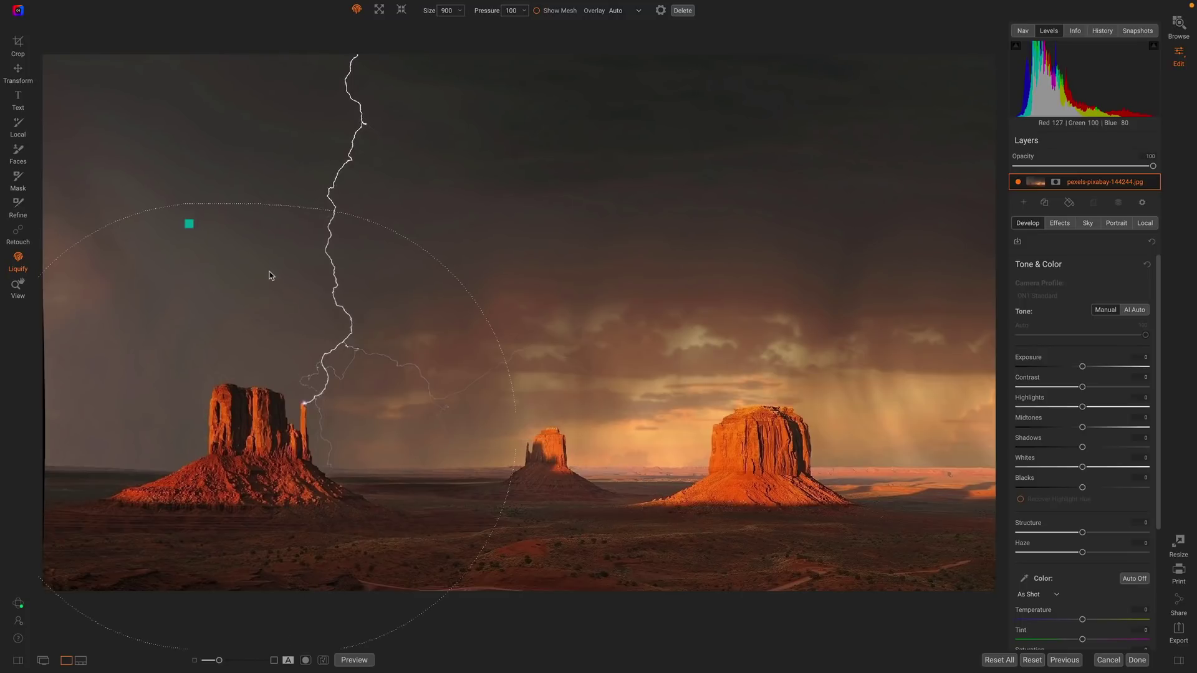
mouse_move(189, 223)
left_mouse_down()
mouse_move(220, 236)
mouse_move(215, 216)
mouse_move(183, 204)
mouse_move(168, 210)
mouse_move(182, 227)
mouse_move(70, 231)
mouse_move(287, 231)
mouse_move(220, 236)
left_mouse_up()
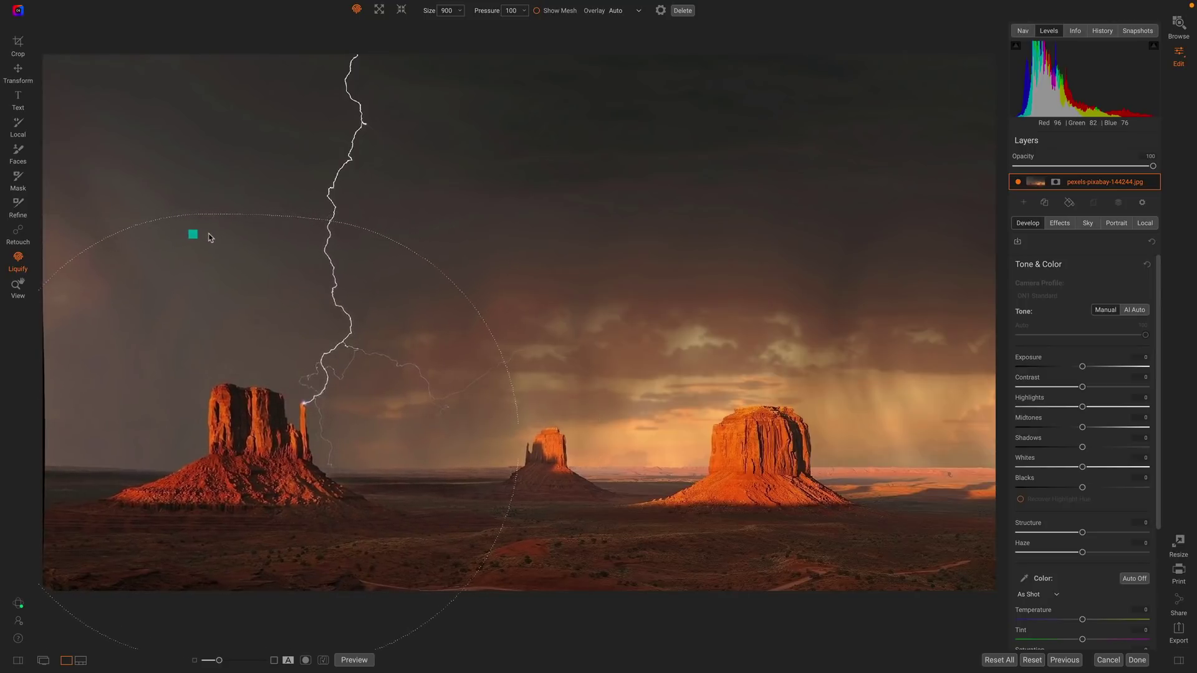
key("bracketleft")
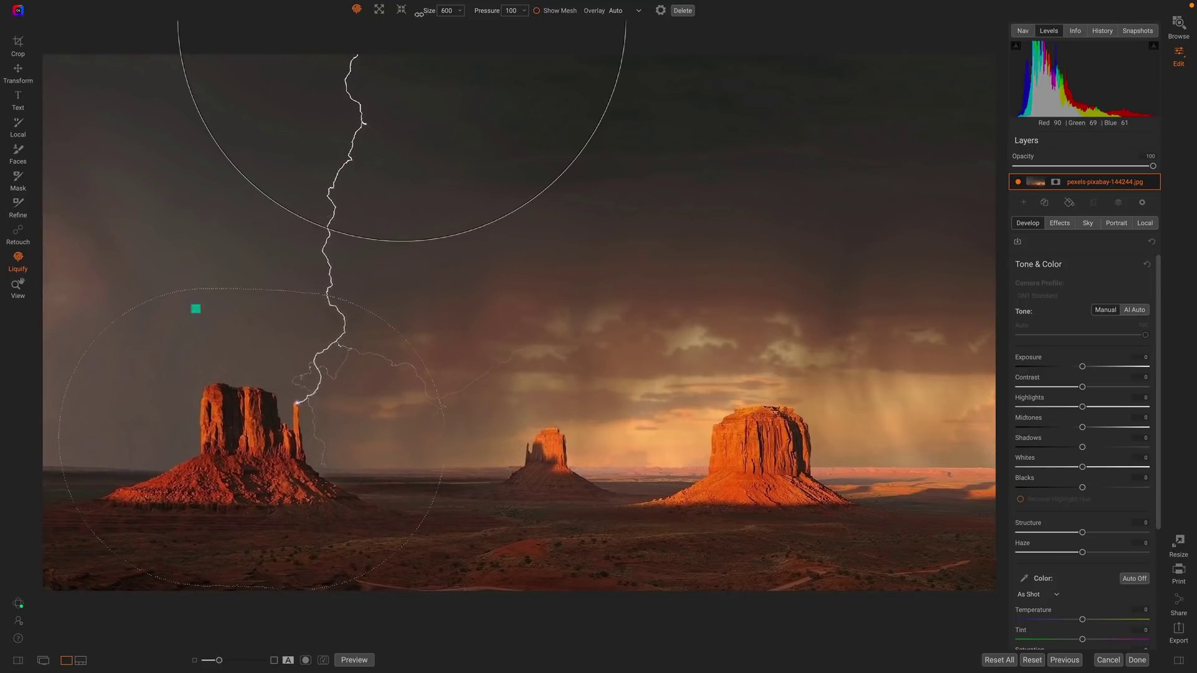
left_click_drag(397, 11, 483, 11)
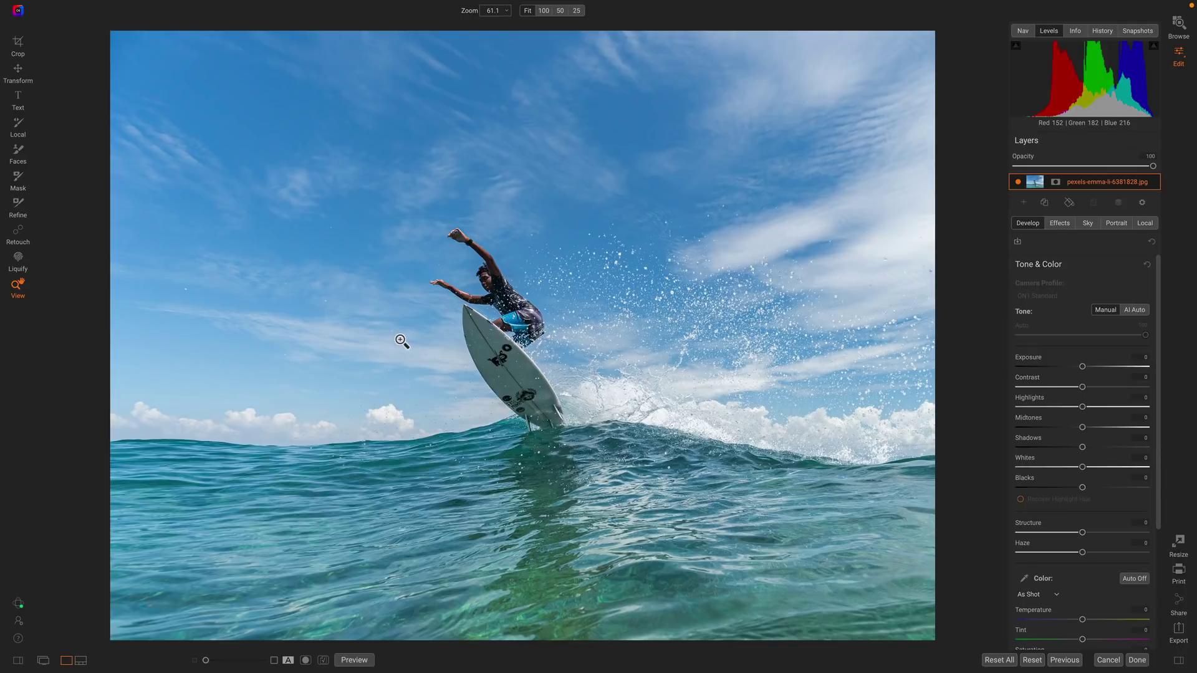
- Activate Liquify on the surfer photo and enlarge the brush to size 2300
left_click(17, 260)
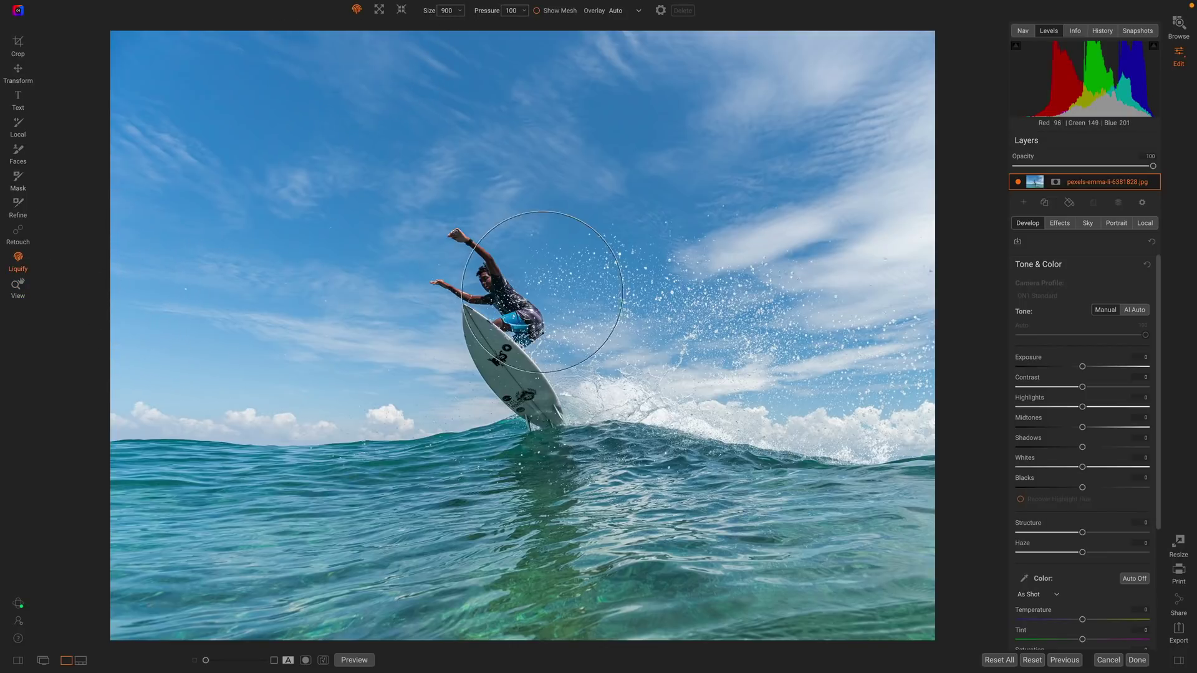
key("bracketright")
key("bracketright")
key("bracketright")
key("bracketright")
key("bracketright")
key("bracketright")
key("bracketright")
key("bracketright")
key("bracketright")
key("bracketright")
key("bracketright")
key("bracketright")
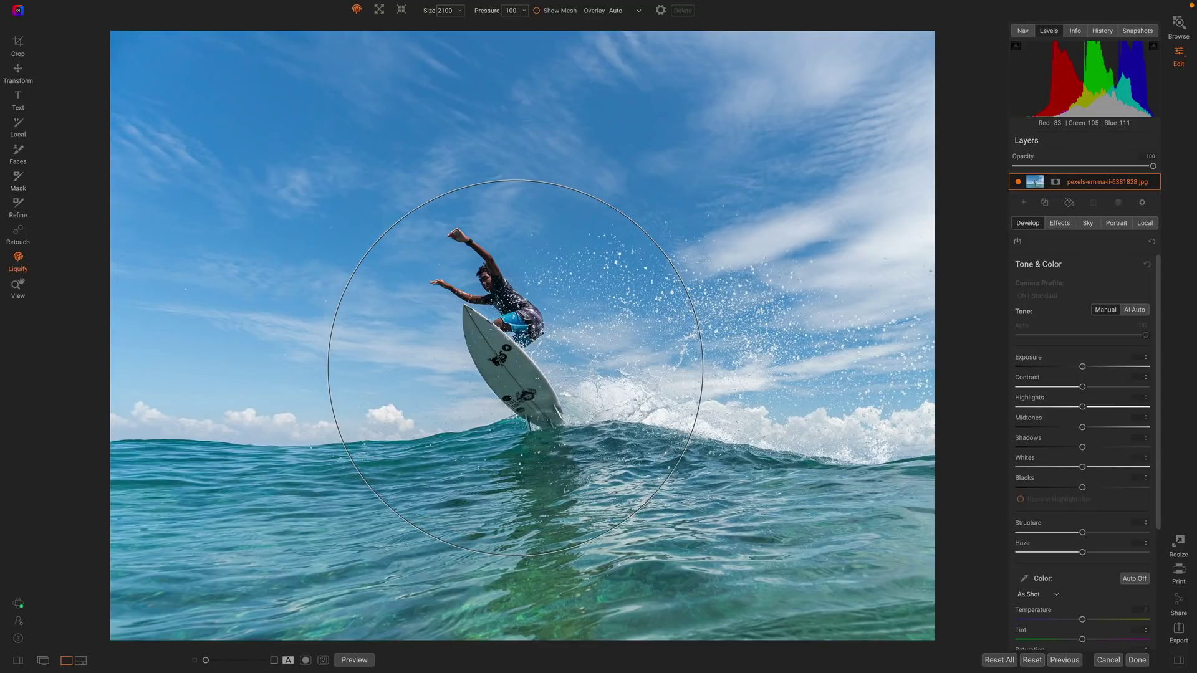
key("bracketright")
key("bracketright")
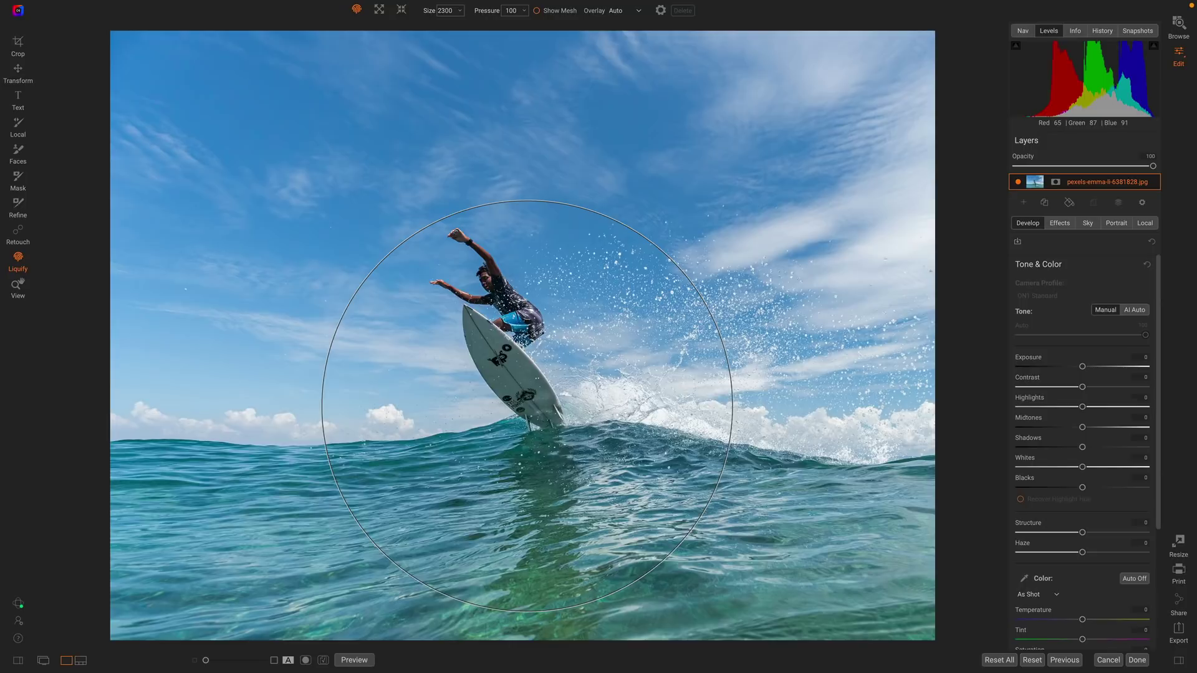
- Push the surfer upward and the sea on both sides downward, then compare with the original
left_click_drag(526, 375, 517, 221)
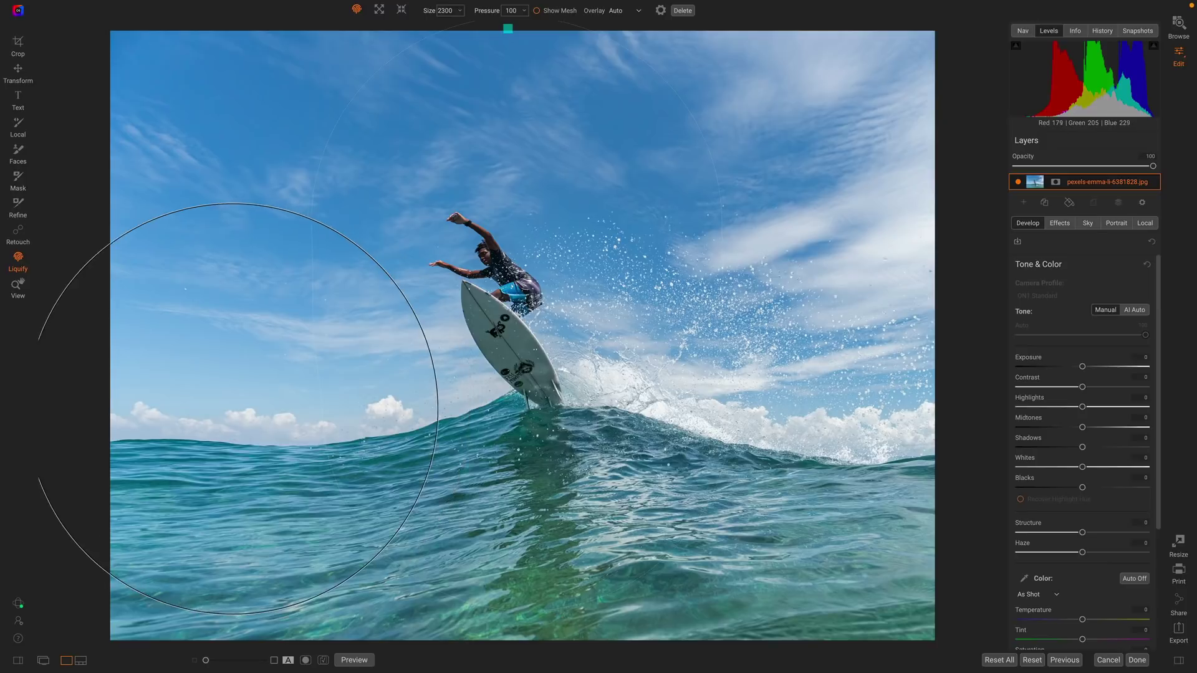
left_click_drag(215, 414, 214, 521)
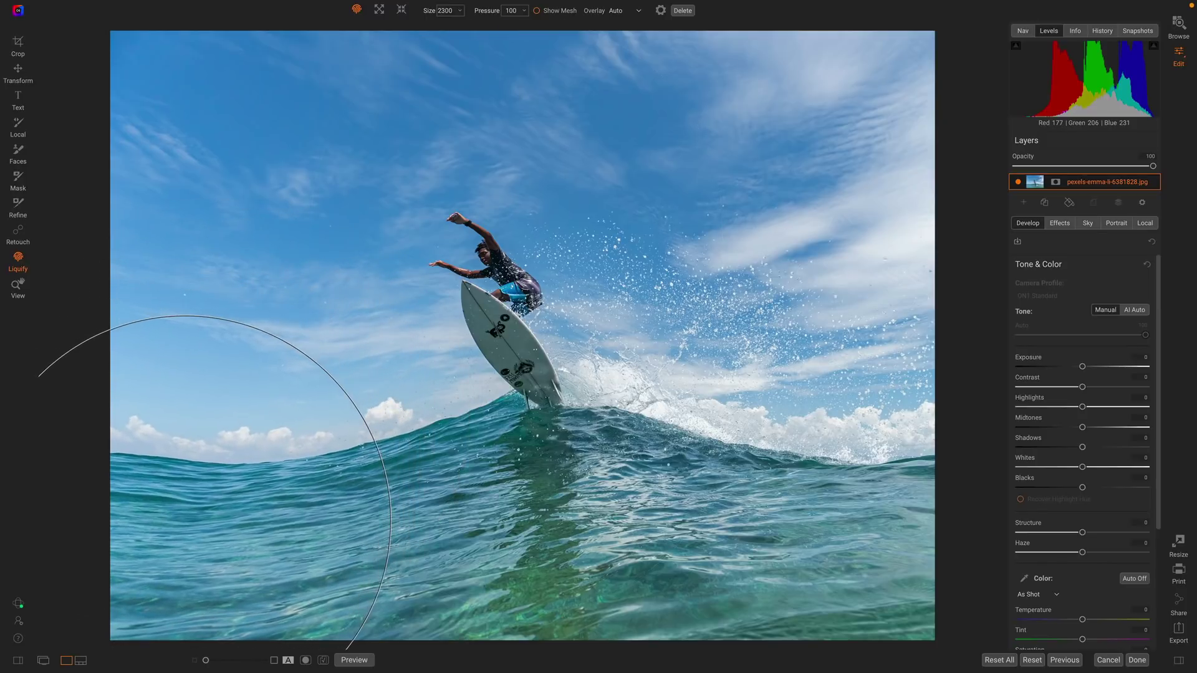
left_click_drag(881, 280, 907, 426)
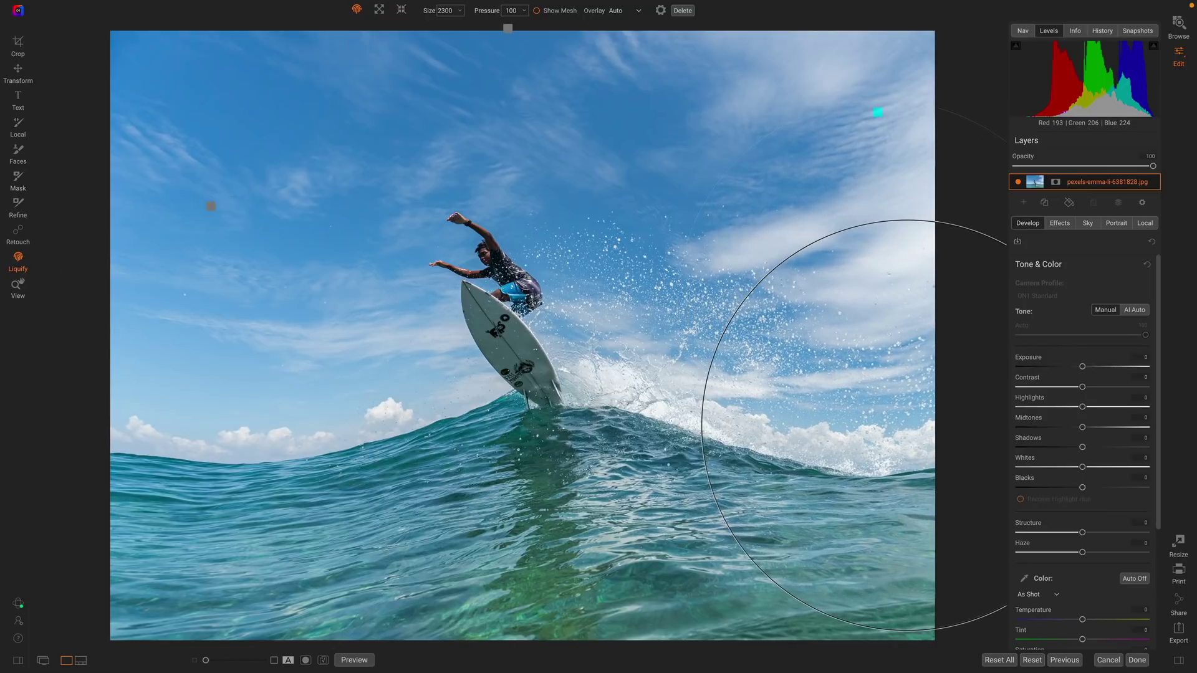
left_click(355, 660)
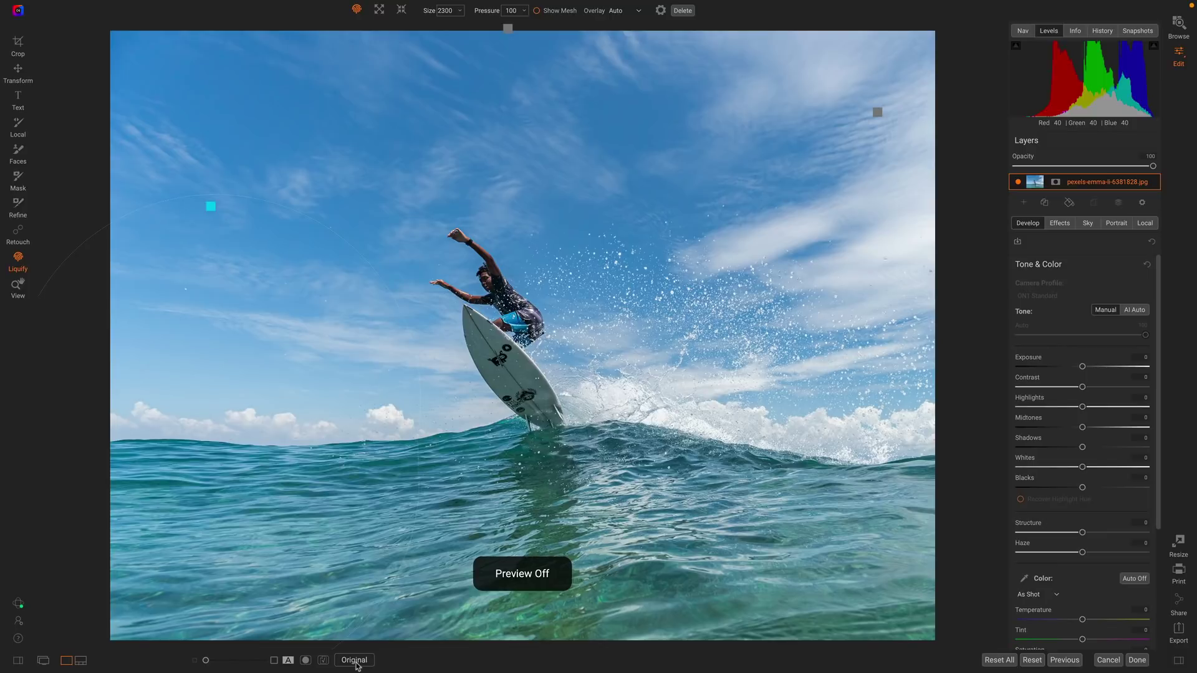
left_click(355, 662)
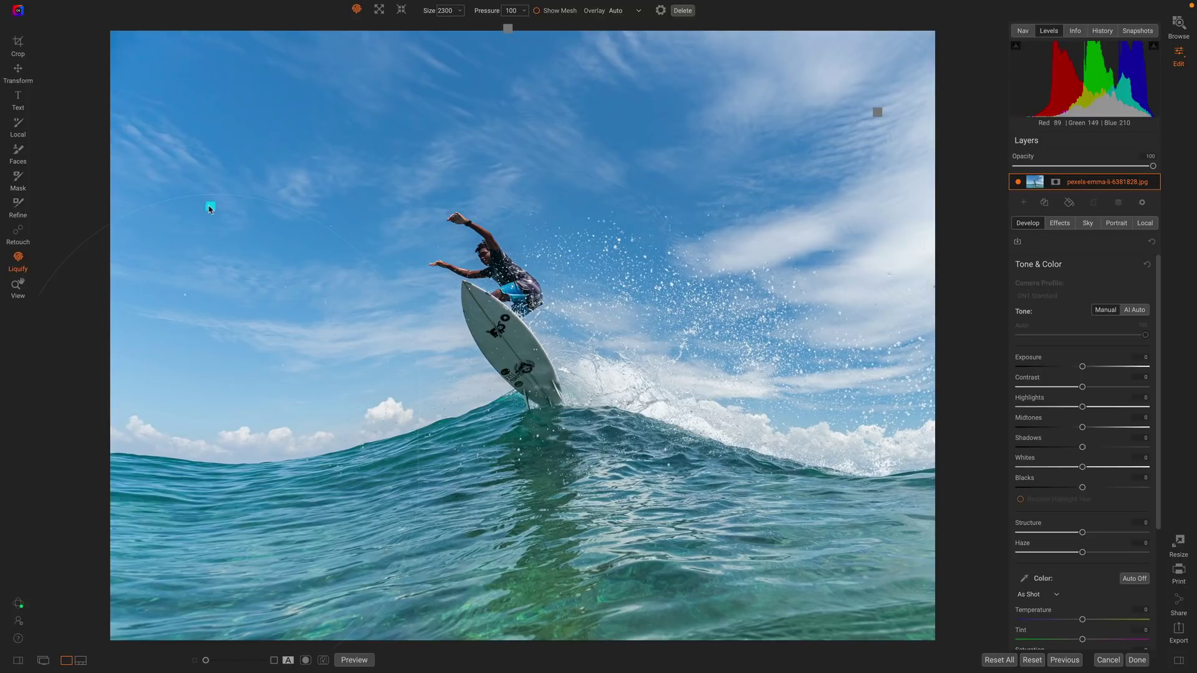
- Reposition a water push stroke, enlarge the brush slightly, and adjust pressure on the top sky stroke
mouse_move(178, 212)
left_mouse_down()
mouse_move(161, 216)
mouse_move(264, 224)
mouse_move(181, 217)
mouse_move(163, 220)
mouse_move(162, 234)
left_mouse_up()
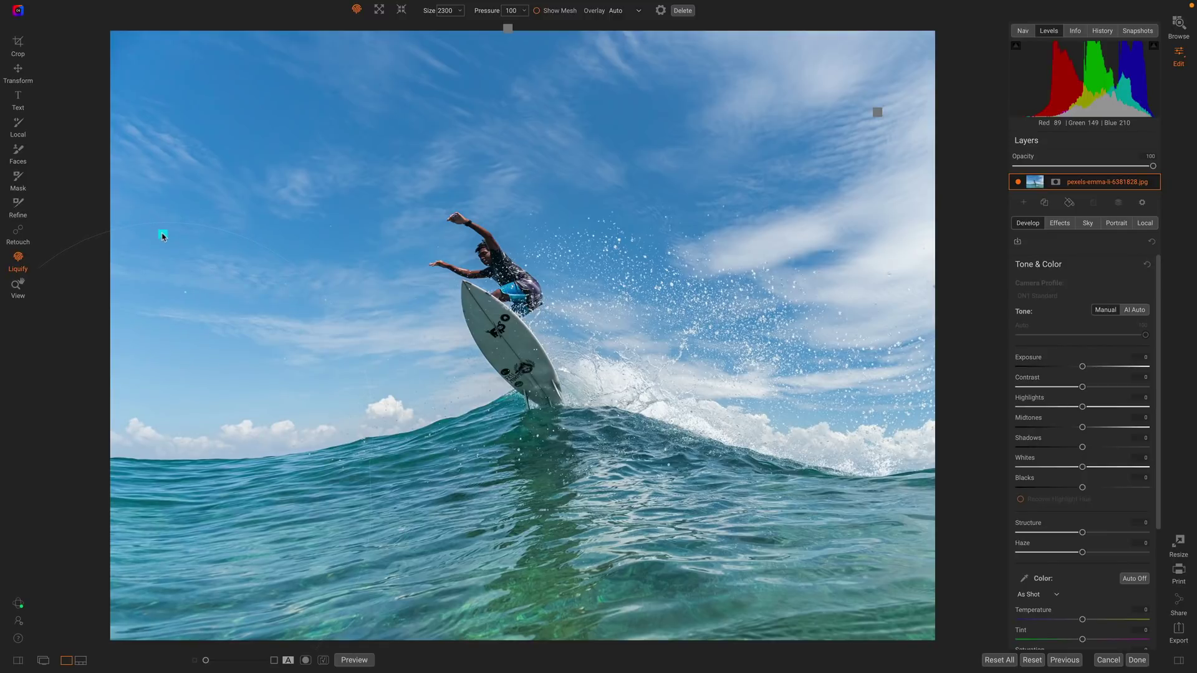
mouse_move(429, 15)
left_mouse_down()
mouse_move(408, 13)
mouse_move(468, 13)
left_mouse_up()
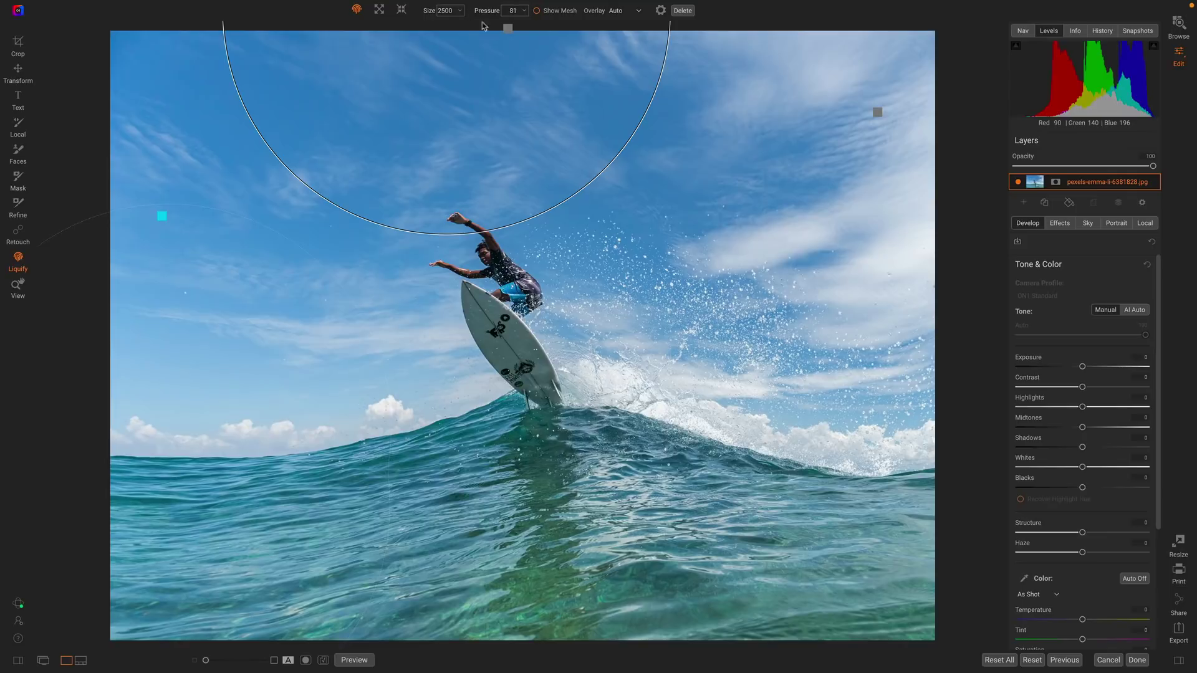
left_click(508, 29)
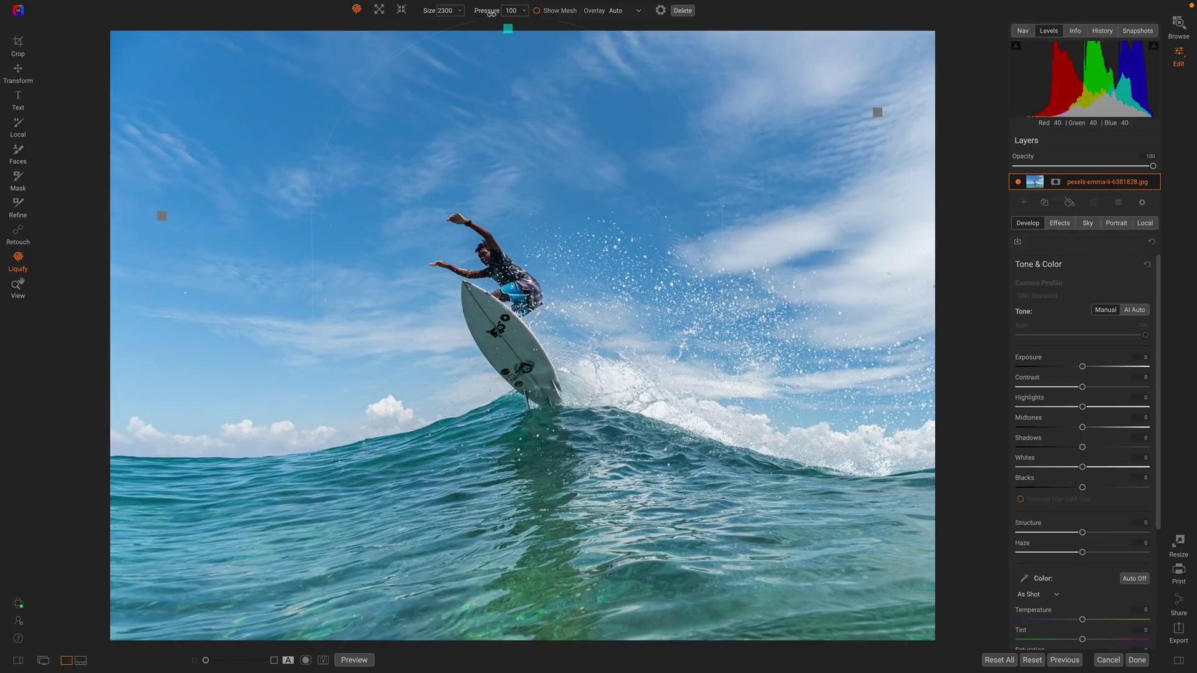
mouse_move(489, 13)
left_mouse_down()
mouse_move(433, 16)
mouse_move(508, 14)
left_mouse_up()
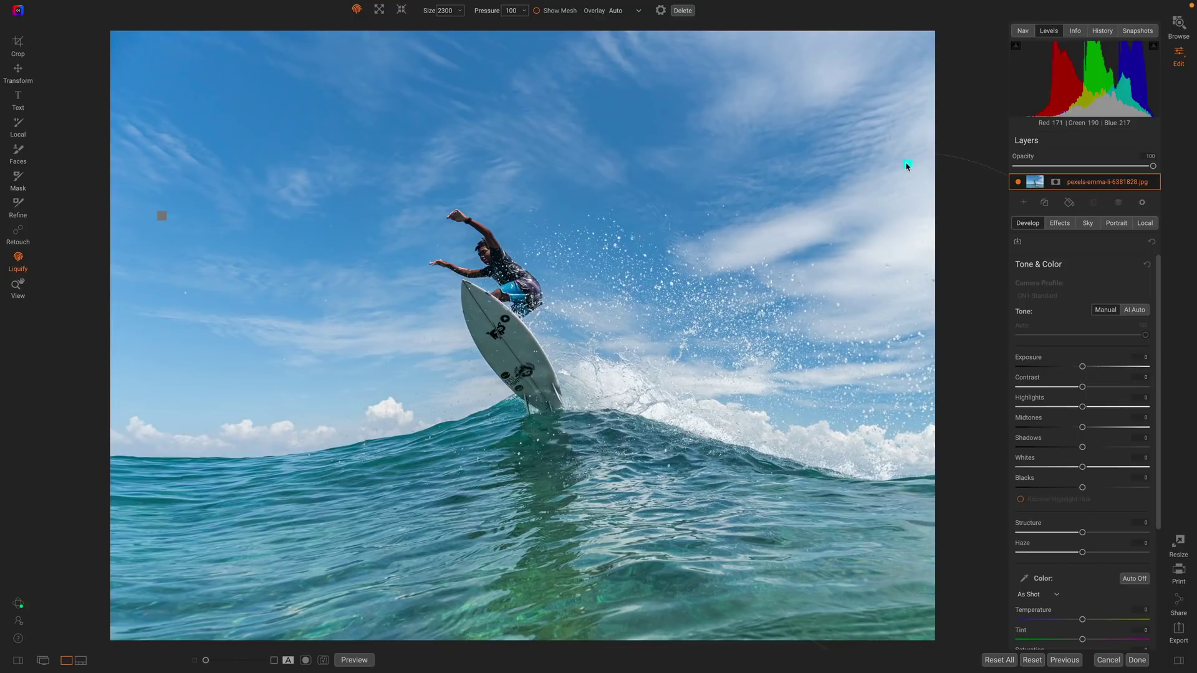
left_click(345, 664)
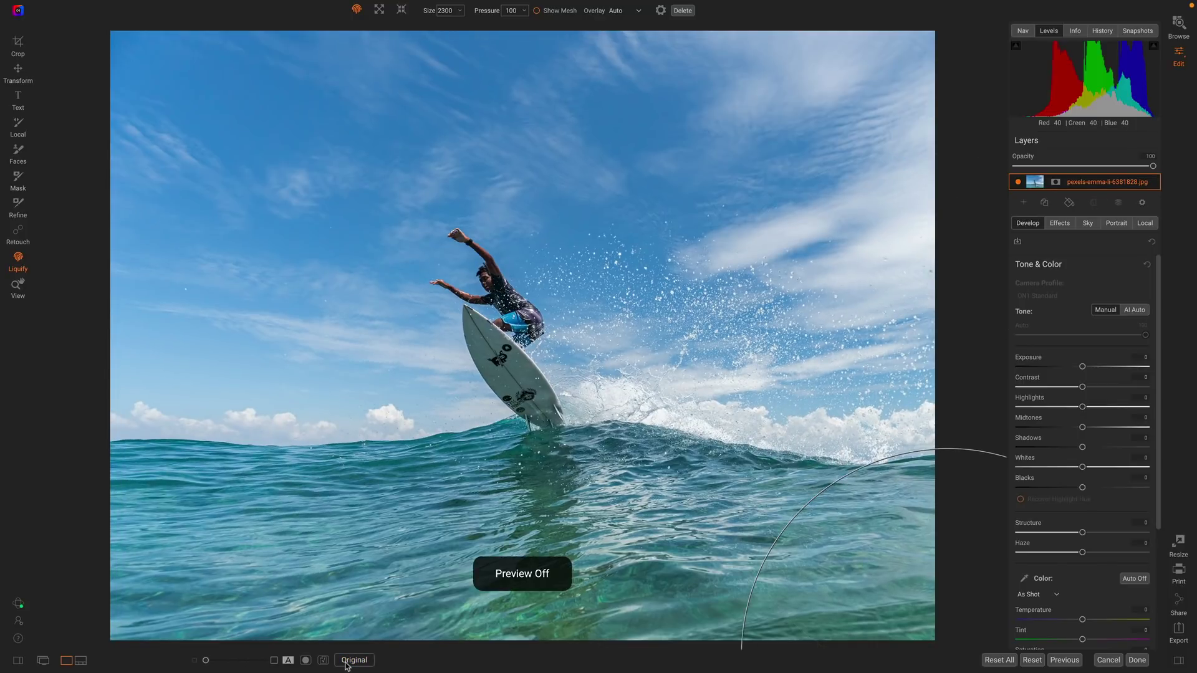
left_click(346, 664)
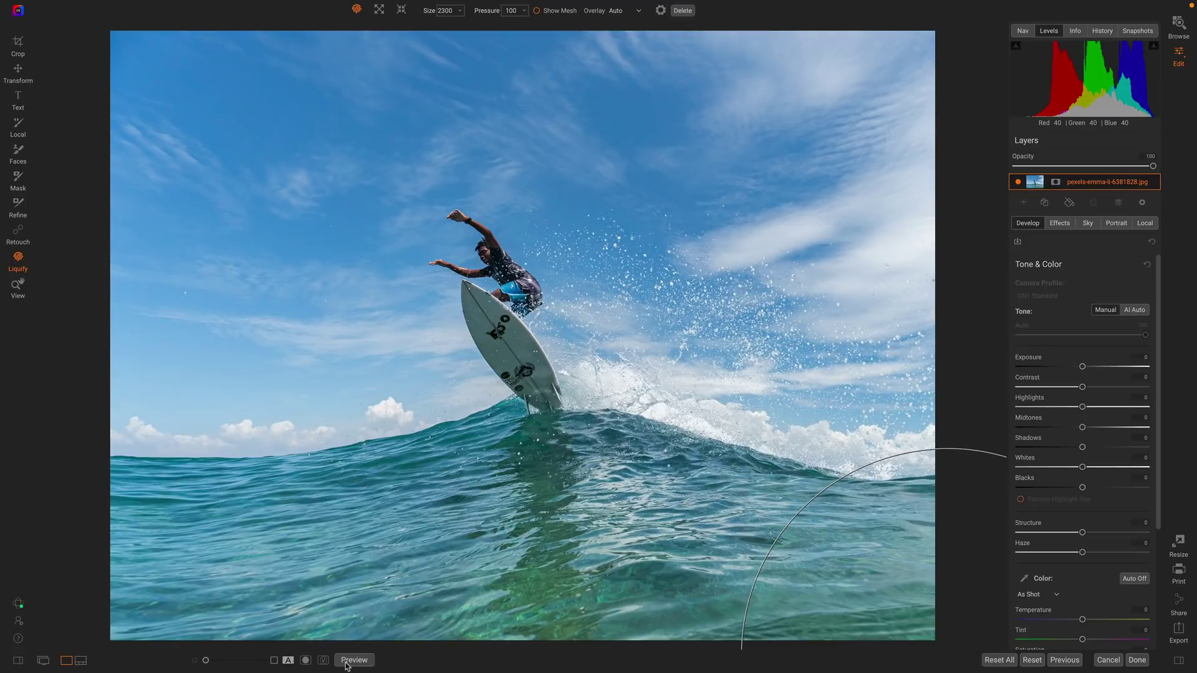